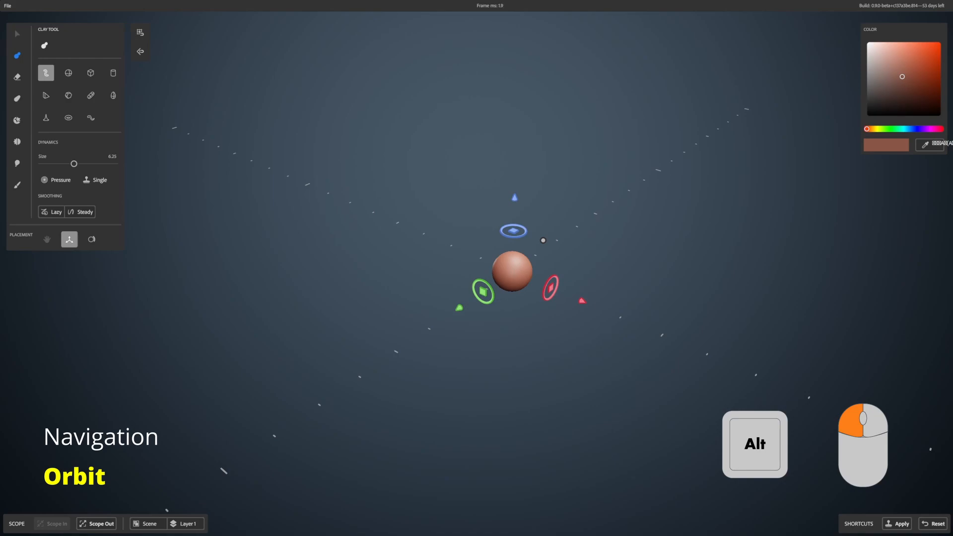
Orbit and pan around the clay sphere to examine it and its manipulator from several angles
{"action": "left_click_drag", "start_coordinate": [543, 240], "coordinate": [661, 193], "text": "alt"}
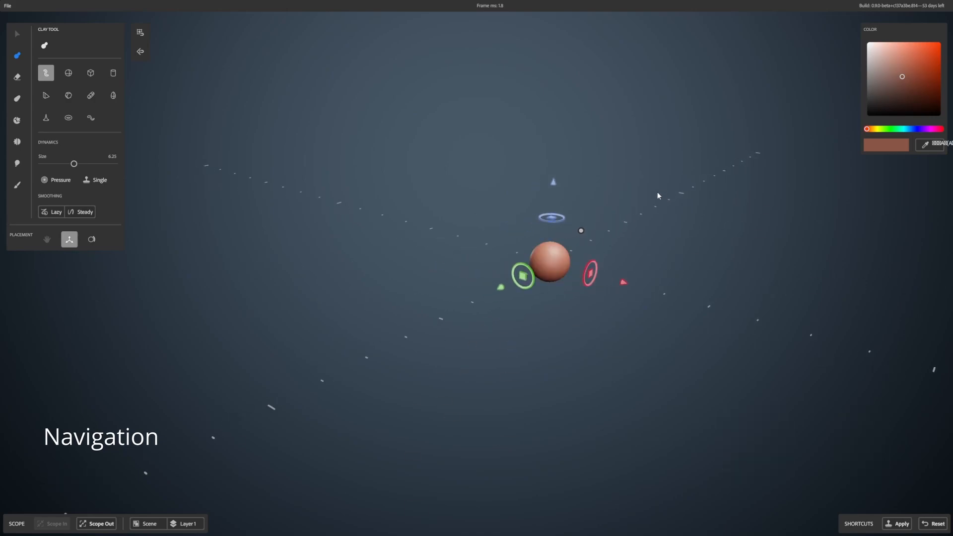
{"action": "key", "text": "alt"}
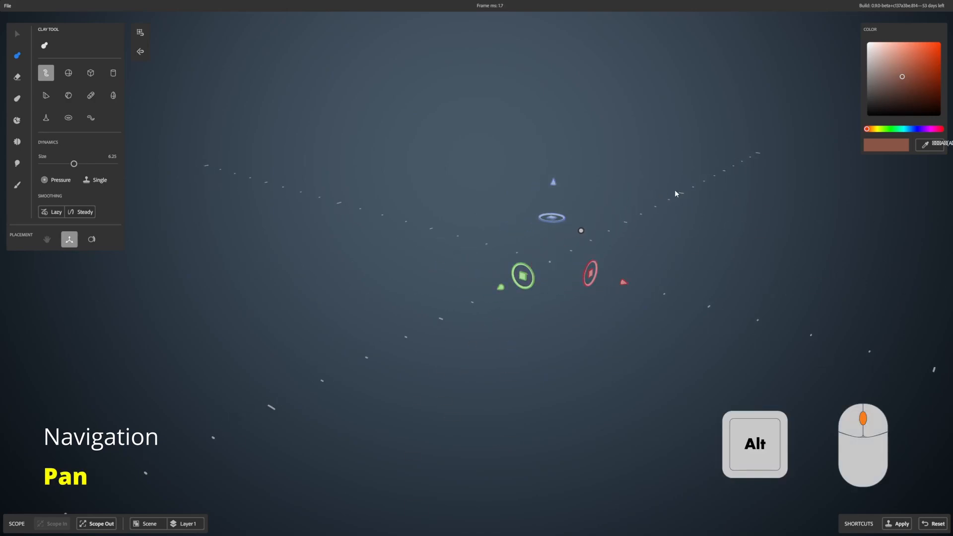
{"action": "middle_click_drag", "start_coordinate": [667, 186], "coordinate": [634, 135], "text": "alt"}
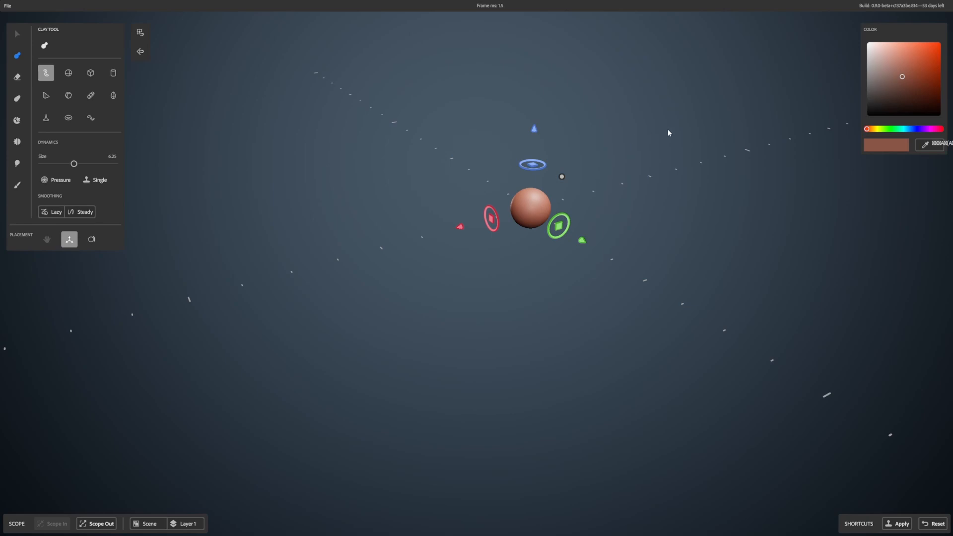
{"action": "left_click_drag", "start_coordinate": [648, 131], "coordinate": [625, 123], "text": "alt"}
{"action": "middle_click_drag", "start_coordinate": [625, 123], "coordinate": [602, 147], "text": "alt"}
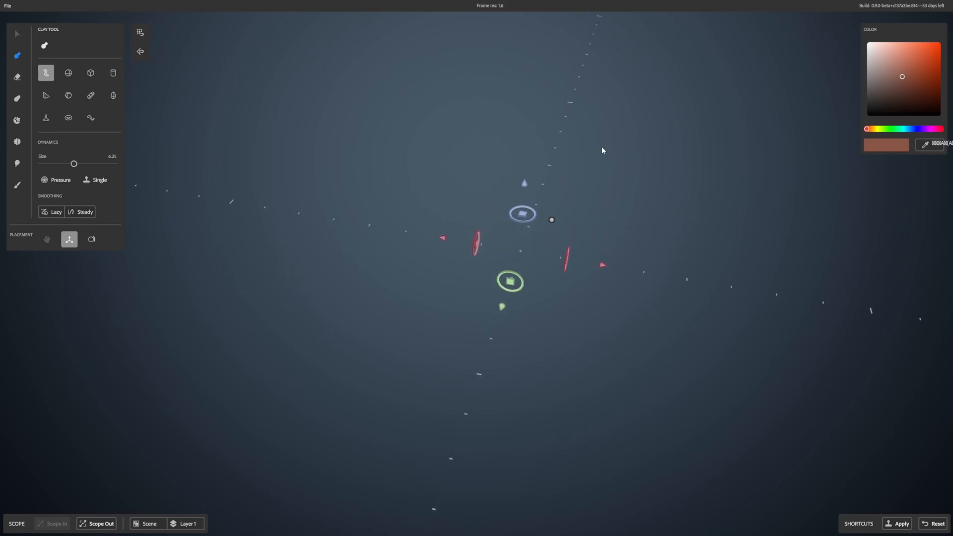
{"action": "left_click_drag", "start_coordinate": [622, 191], "coordinate": [606, 175], "text": "alt"}
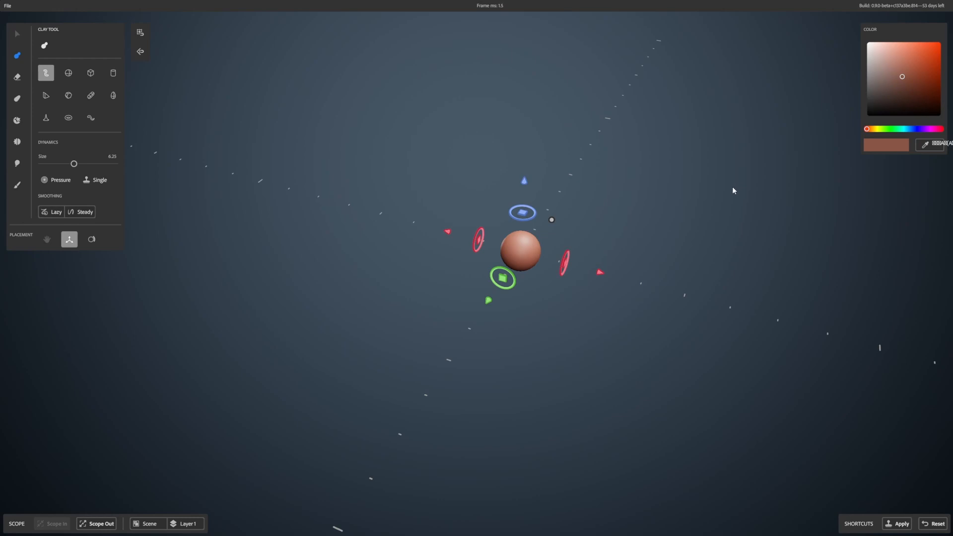
{"action": "left_click_drag", "start_coordinate": [710, 172], "coordinate": [576, 178], "text": "alt"}
{"action": "middle_click_drag", "start_coordinate": [584, 168], "coordinate": [638, 174], "text": "alt"}
{"action": "left_click_drag", "start_coordinate": [650, 174], "coordinate": [635, 187], "text": "alt"}
{"action": "middle_click_drag", "start_coordinate": [635, 190], "coordinate": [619, 161], "text": "alt"}
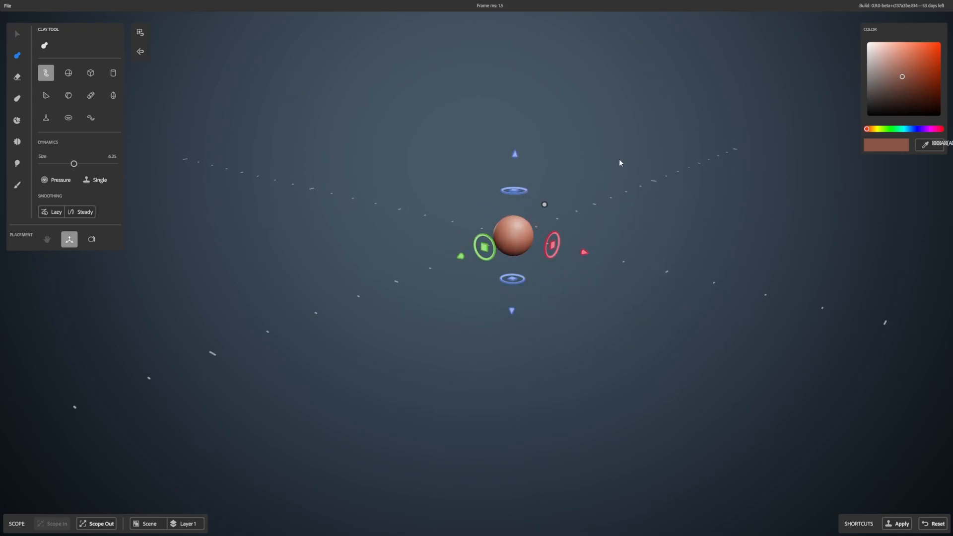
{"action": "left_click_drag", "start_coordinate": [619, 161], "coordinate": [699, 148], "text": "alt"}
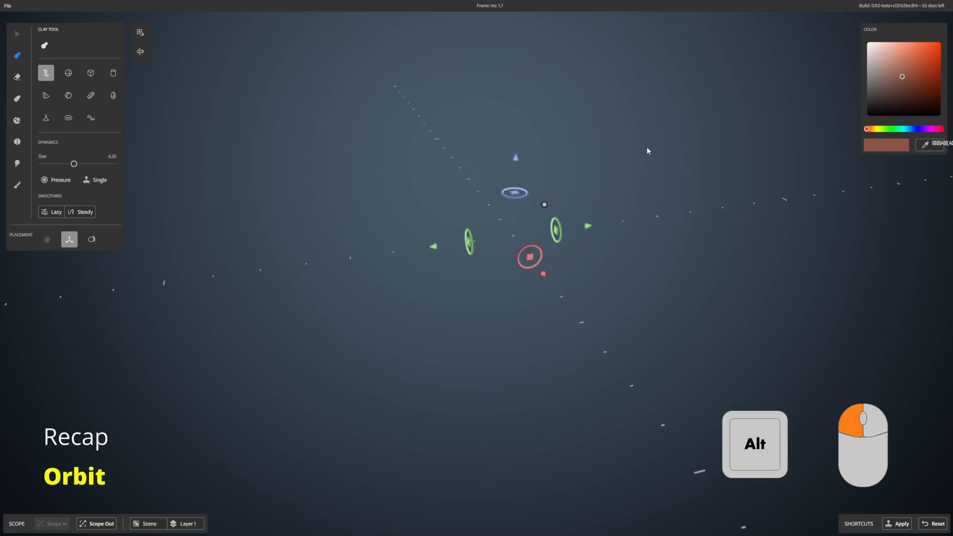
{"action": "middle_click_drag", "start_coordinate": [579, 151], "coordinate": [600, 149], "text": "alt"}
{"action": "left_click_drag", "start_coordinate": [627, 150], "coordinate": [568, 150], "text": "alt"}
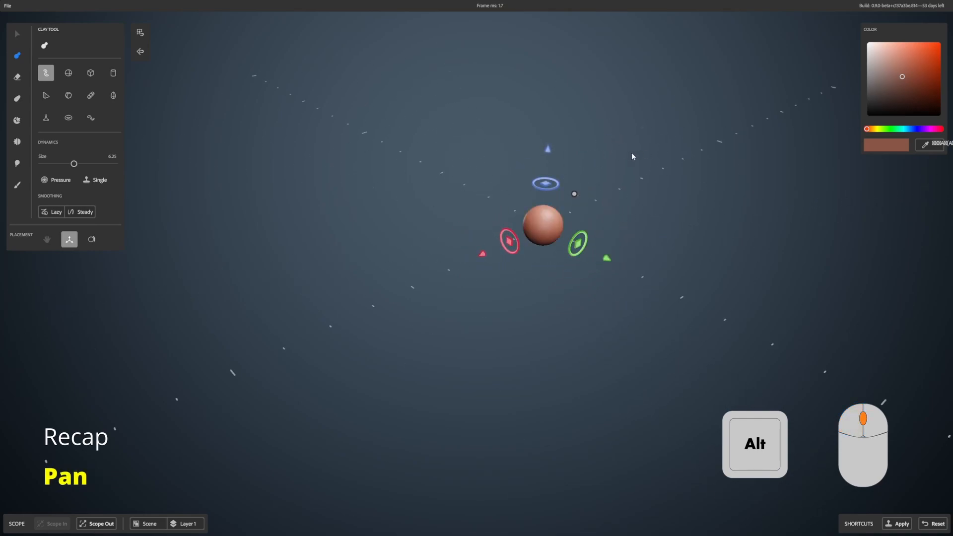
{"action": "middle_click_drag", "start_coordinate": [670, 139], "coordinate": [540, 128], "text": "alt"}
{"action": "left_click_drag", "start_coordinate": [540, 128], "coordinate": [540, 140], "text": "alt"}
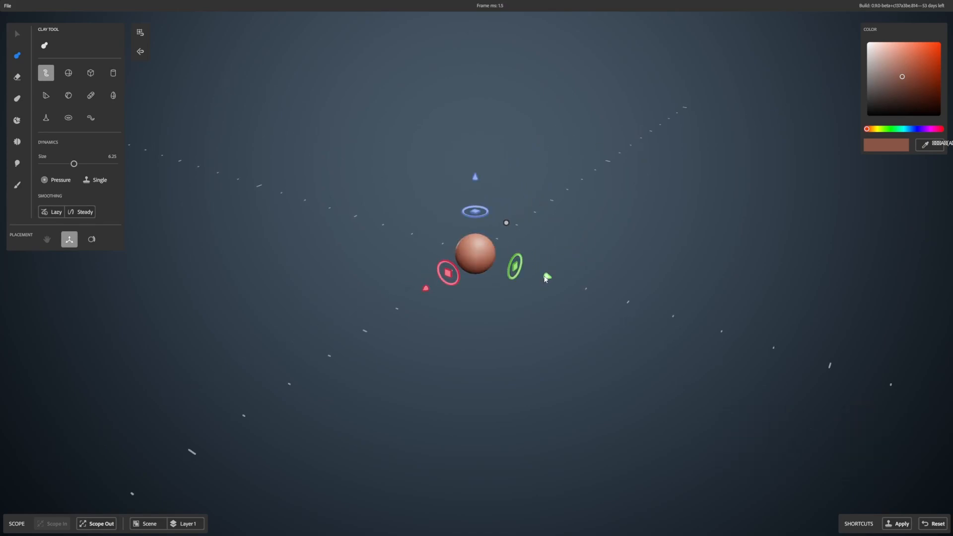
Reposition the clay tool along its axes and draw a long tube segment followed by an upright segment in 3D space
{"action": "left_click_drag", "start_coordinate": [545, 277], "coordinate": [467, 248]}
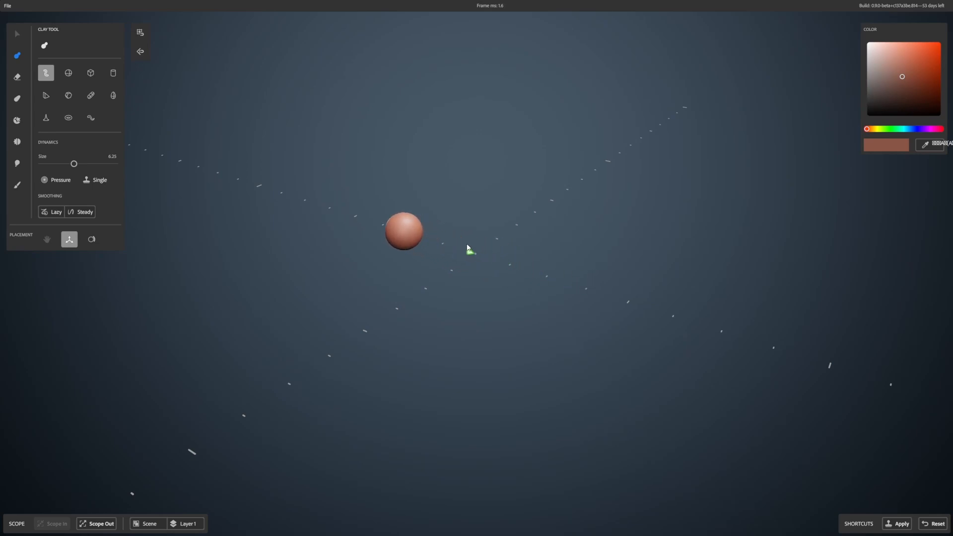
{"action": "left_click_drag", "start_coordinate": [398, 155], "coordinate": [398, 148]}
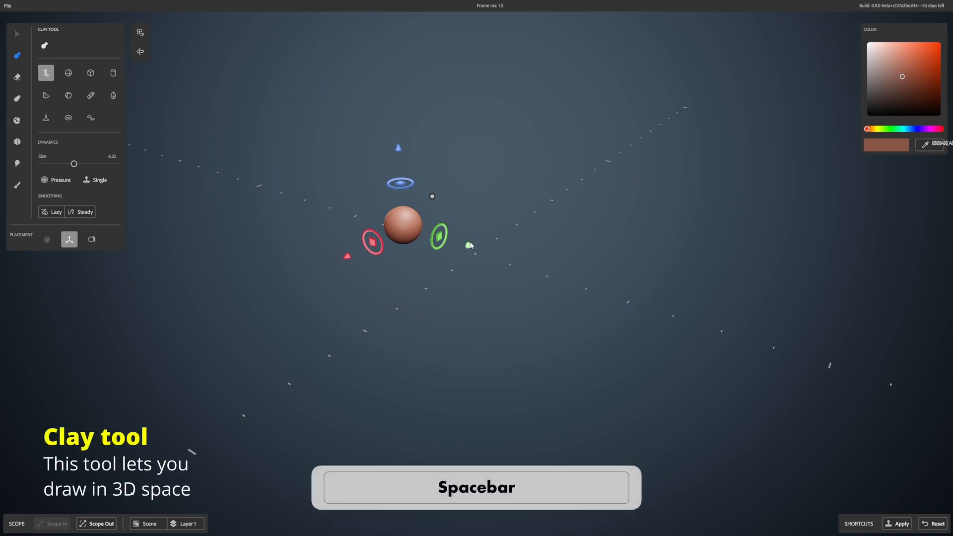
{"action": "mouse_move", "coordinate": [469, 247]}
{"action": "left_mouse_down"}
{"action": "mouse_move", "coordinate": [576, 277]}
{"action": "mouse_move", "coordinate": [486, 248]}
{"action": "mouse_move", "coordinate": [579, 269]}
{"action": "mouse_move", "coordinate": [474, 242]}
{"action": "left_mouse_up"}
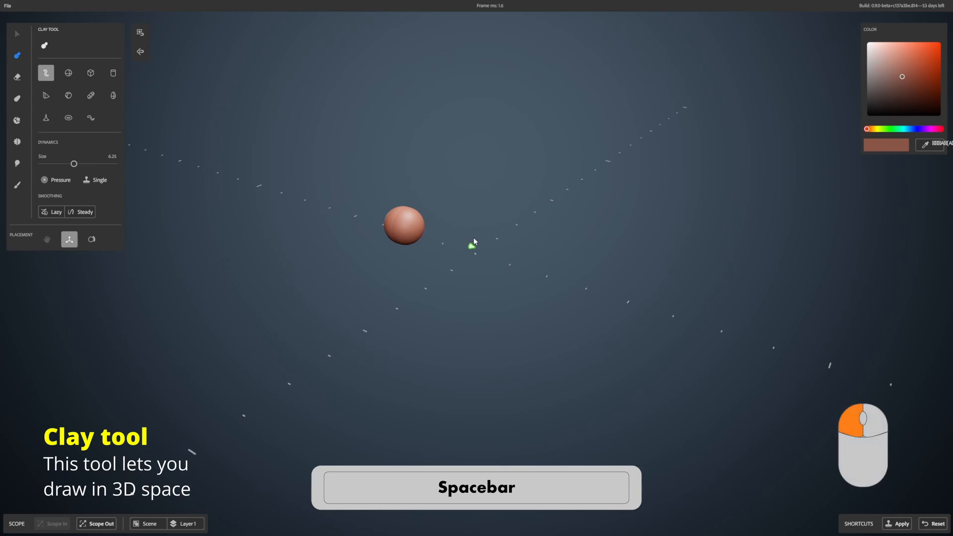
{"action": "left_click_drag", "start_coordinate": [474, 240], "coordinate": [640, 283]}
{"action": "left_click_drag", "start_coordinate": [560, 200], "coordinate": [583, 160]}
{"action": "mouse_move", "coordinate": [638, 198]}
{"action": "left_mouse_down"}
{"action": "mouse_move", "coordinate": [698, 210]}
{"action": "mouse_move", "coordinate": [655, 197]}
{"action": "left_mouse_up"}
Reduce the clay tool size to 4.58, extend the upright tube with a thinner two-part bent arm, and scope out to the scene
{"action": "left_click_drag", "start_coordinate": [609, 144], "coordinate": [598, 156]}
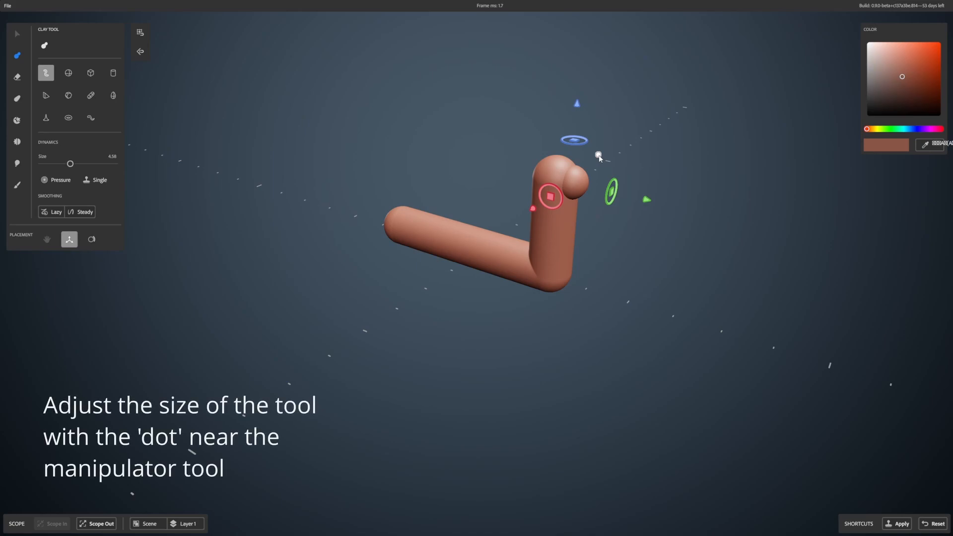
{"action": "left_click_drag", "start_coordinate": [646, 200], "coordinate": [674, 204]}
{"action": "left_click_drag", "start_coordinate": [674, 204], "coordinate": [501, 255], "text": "alt"}
{"action": "left_click_drag", "start_coordinate": [426, 282], "coordinate": [502, 281]}
{"action": "double_click", "coordinate": [698, 210]}
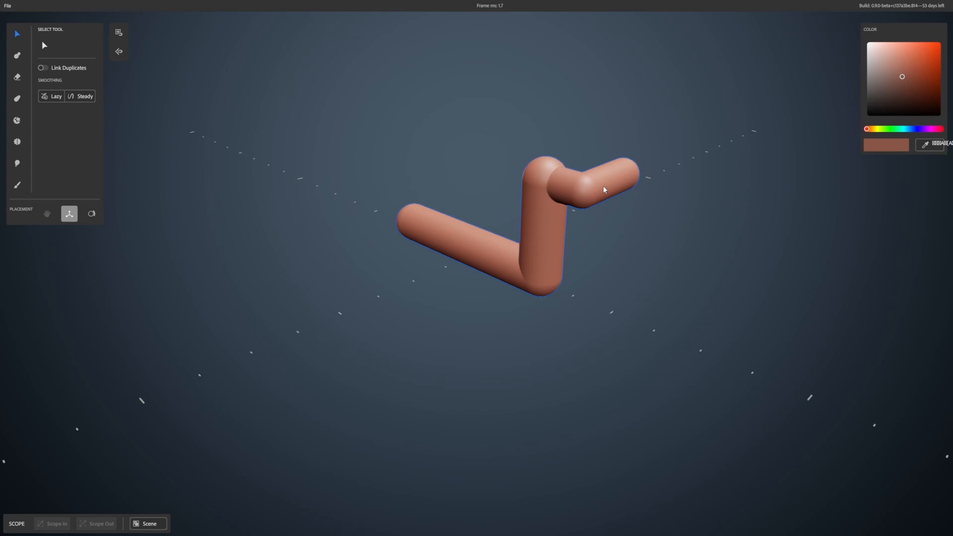
Examine the bent clay tube from several sides at scene level, checking how it selects as a single object
{"action": "middle_click_drag", "start_coordinate": [736, 184], "coordinate": [710, 215], "text": "alt"}
{"action": "left_click_drag", "start_coordinate": [616, 211], "coordinate": [689, 206], "text": "alt"}
{"action": "middle_click_drag", "start_coordinate": [688, 206], "coordinate": [717, 217], "text": "alt"}
{"action": "left_click_drag", "start_coordinate": [717, 217], "coordinate": [429, 215], "text": "alt"}
{"action": "left_click_drag", "start_coordinate": [694, 266], "coordinate": [677, 262], "text": "alt"}
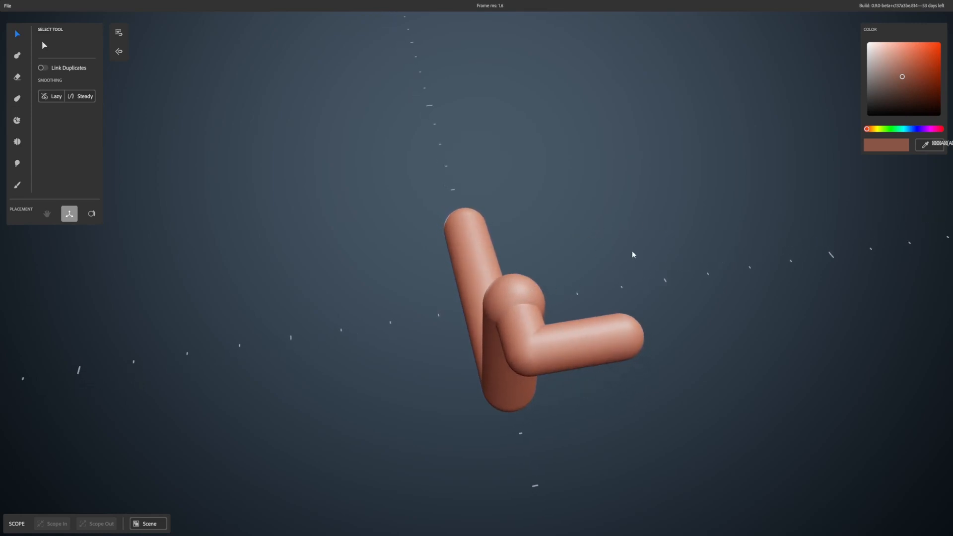
{"action": "left_click", "coordinate": [469, 257]}
{"action": "left_click_drag", "start_coordinate": [591, 180], "coordinate": [551, 220], "text": "alt"}
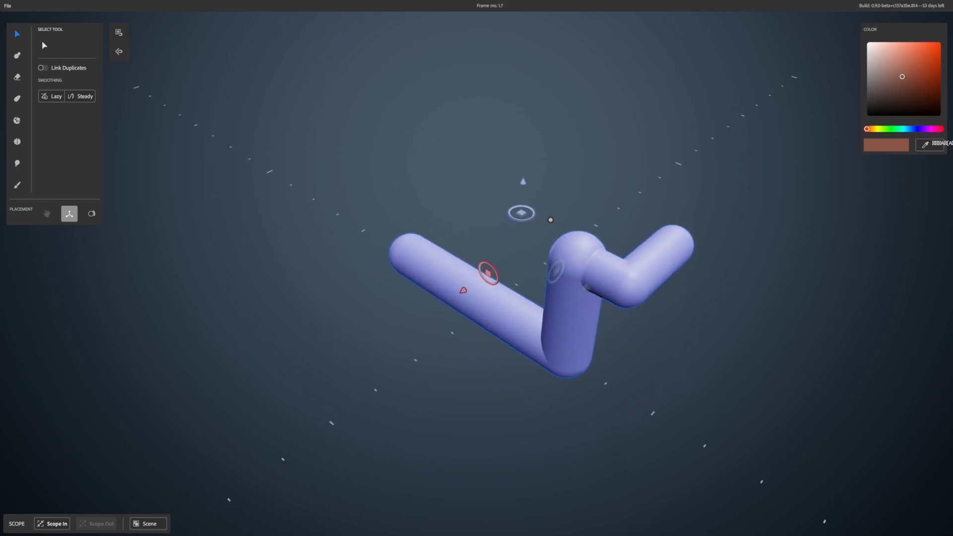
{"action": "left_click", "coordinate": [602, 170]}
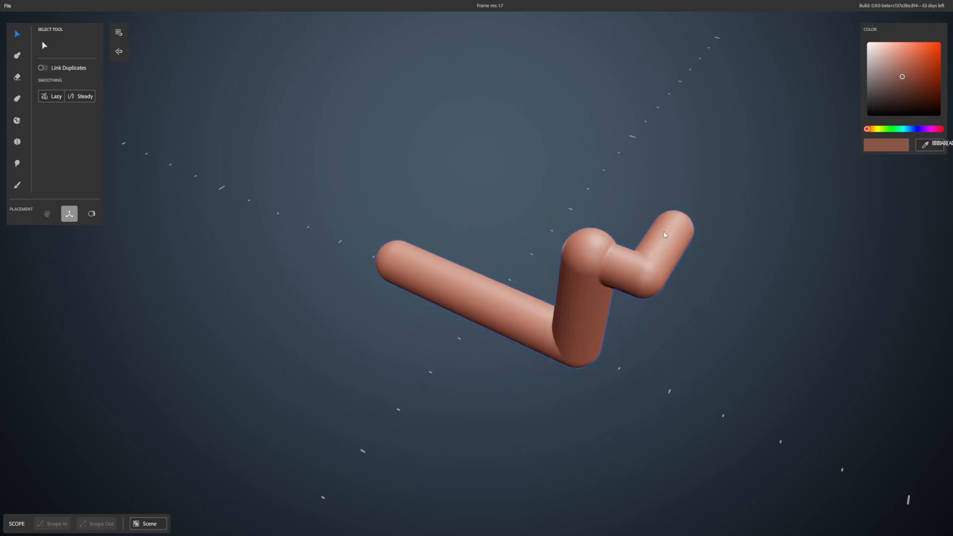
{"action": "left_click_drag", "start_coordinate": [655, 234], "coordinate": [657, 216], "text": "alt"}
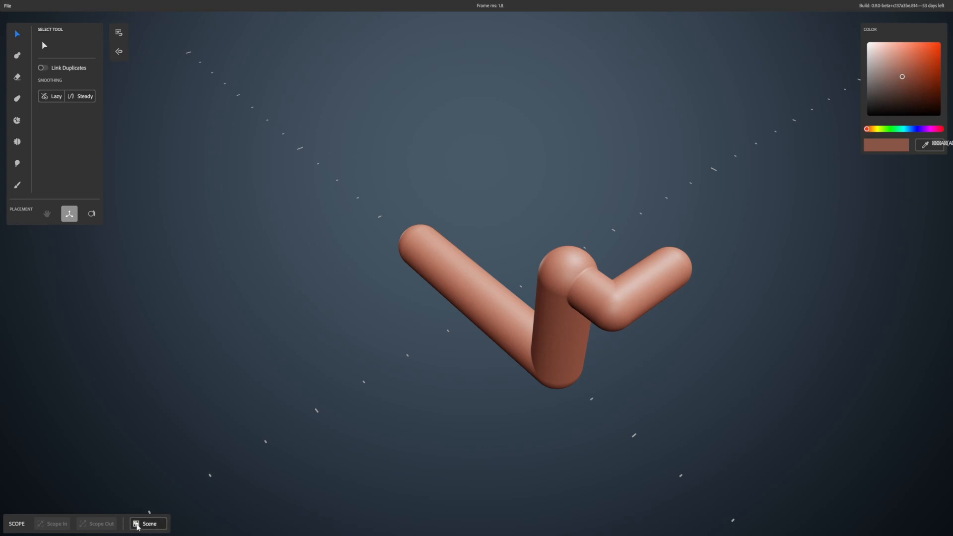
{"action": "left_click_drag", "start_coordinate": [751, 327], "coordinate": [600, 257], "text": "alt"}
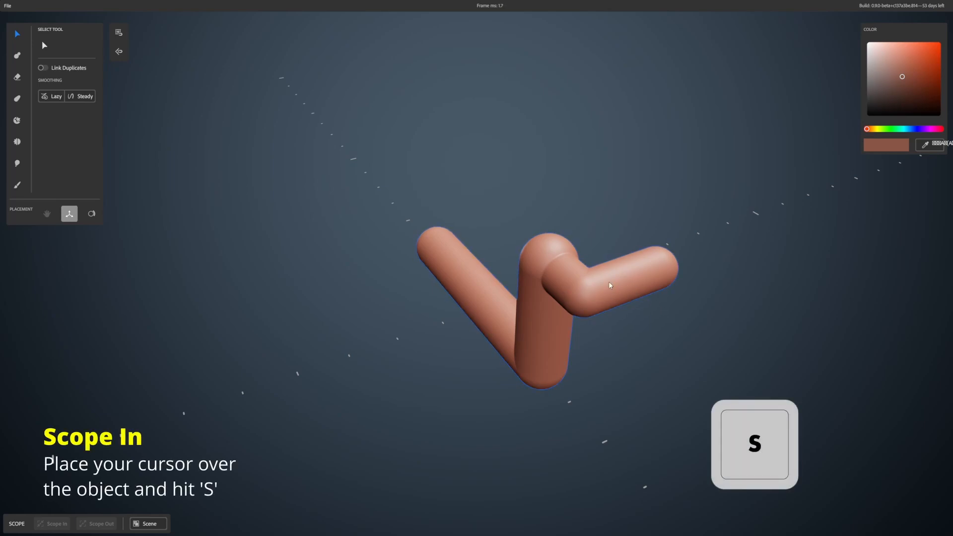
Scope into the tube object, add a wide flat box of clay with the cube shape at size 0.23, and scope out
{"action": "key", "text": "s"}
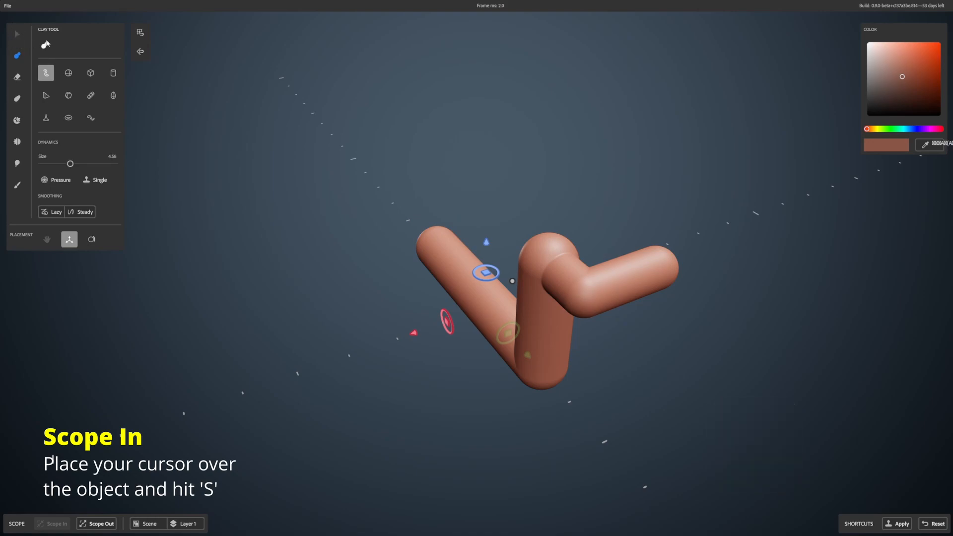
{"action": "left_click_drag", "start_coordinate": [581, 252], "coordinate": [668, 233], "text": "alt"}
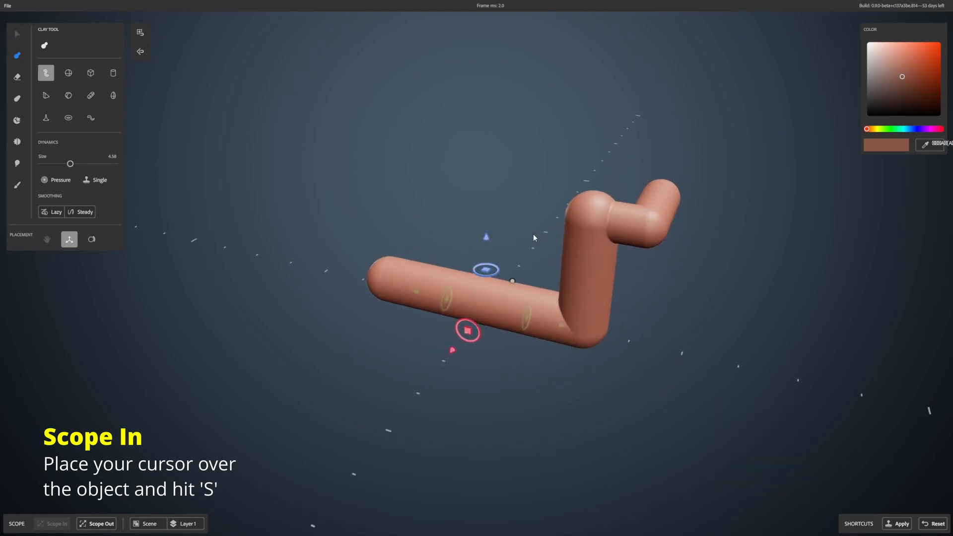
{"action": "left_click", "coordinate": [93, 77]}
{"action": "left_click_drag", "start_coordinate": [650, 183], "coordinate": [615, 206], "text": "alt"}
{"action": "left_click_drag", "start_coordinate": [486, 232], "coordinate": [487, 192]}
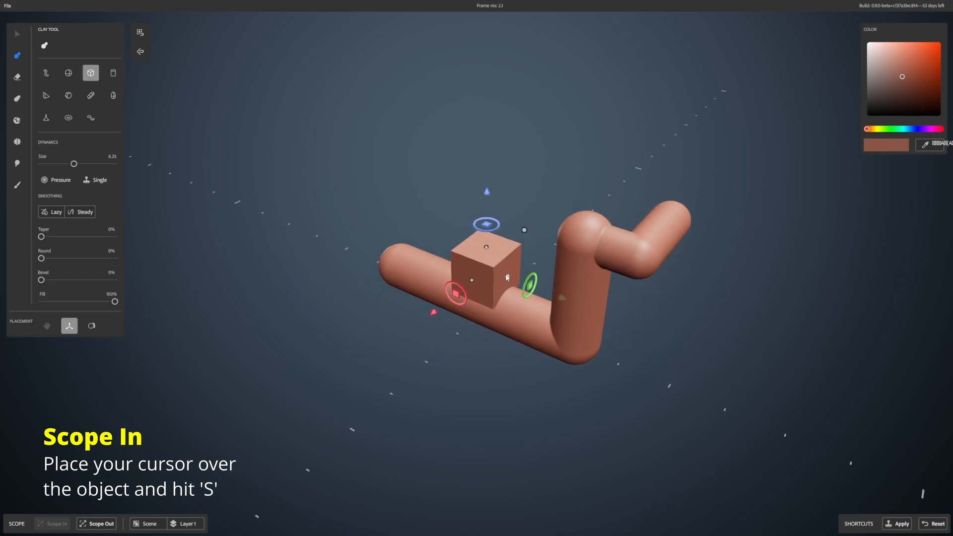
{"action": "left_click_drag", "start_coordinate": [529, 284], "coordinate": [568, 301]}
{"action": "left_click_drag", "start_coordinate": [446, 295], "coordinate": [353, 380]}
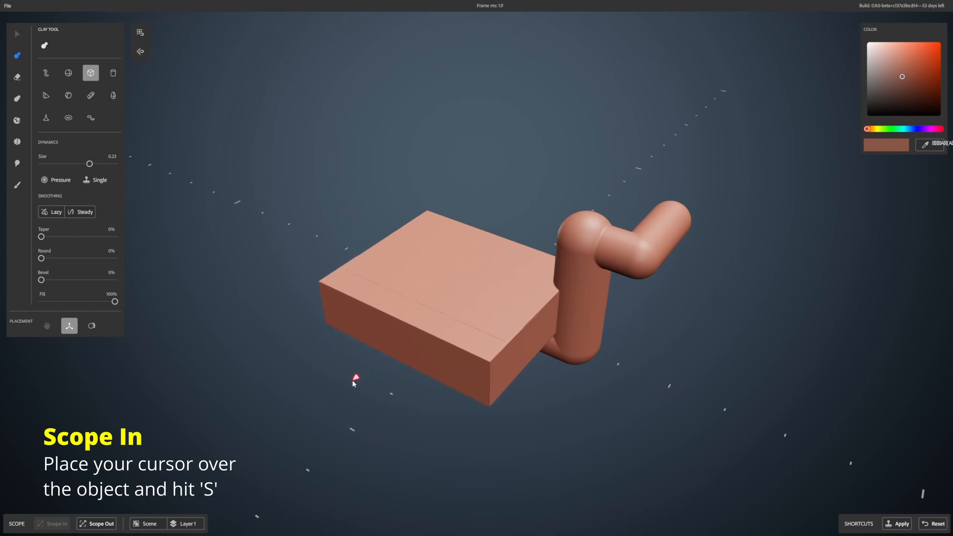
{"action": "left_click_drag", "start_coordinate": [765, 321], "coordinate": [756, 316], "text": "alt"}
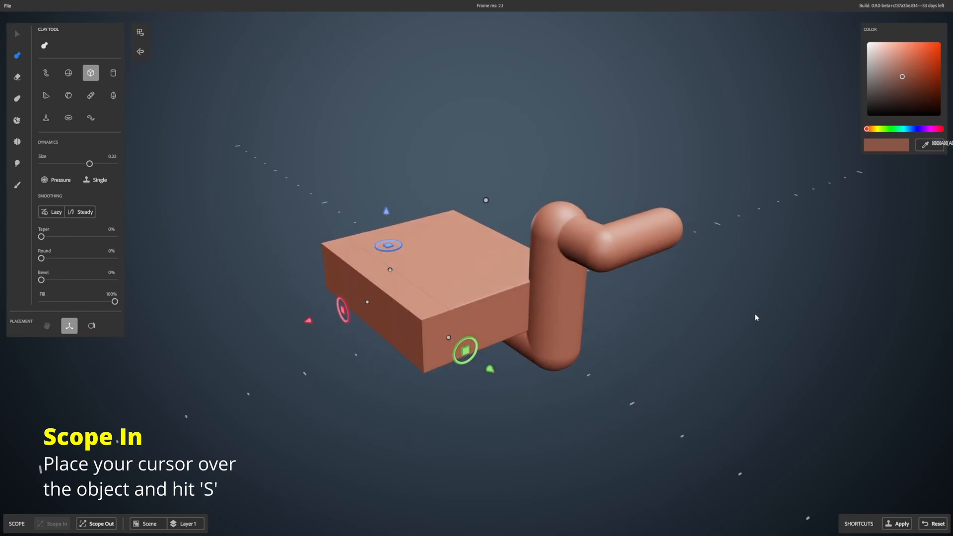
{"action": "key", "text": "alt+s"}
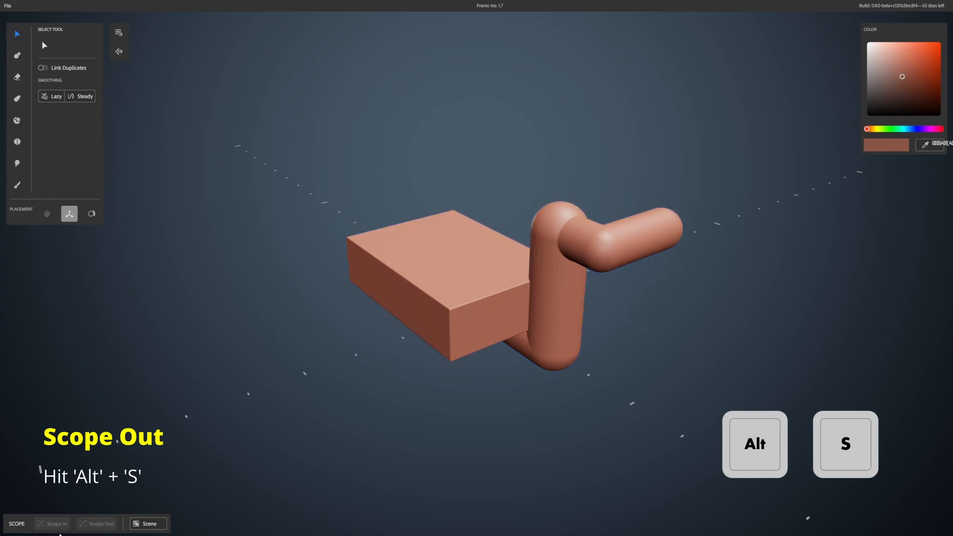
Create a new clay layer, add a box with rounded edges apart from the tube object, and scope out to the scene
{"action": "left_click_drag", "start_coordinate": [750, 266], "coordinate": [706, 268], "text": "alt"}
{"action": "right_click", "coordinate": [707, 269]}
{"action": "left_click_drag", "start_coordinate": [572, 316], "coordinate": [786, 322]}
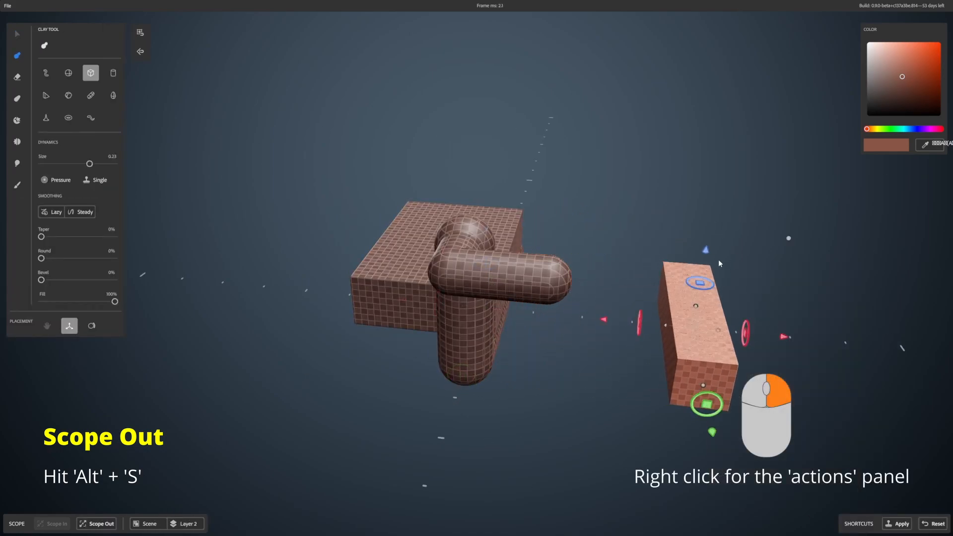
{"action": "left_click_drag", "start_coordinate": [705, 252], "coordinate": [717, 187]}
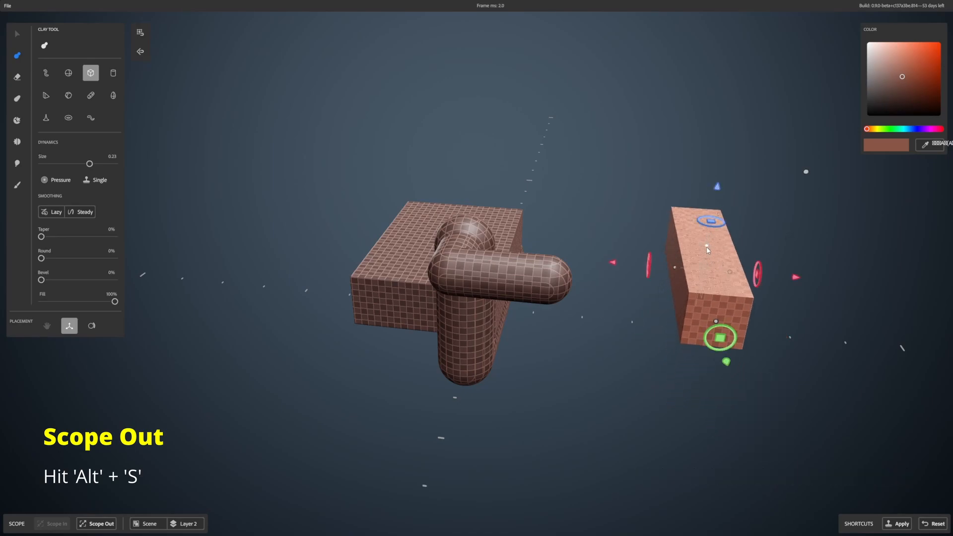
{"action": "left_click_drag", "start_coordinate": [675, 269], "coordinate": [659, 266]}
{"action": "left_click_drag", "start_coordinate": [42, 258], "coordinate": [60, 279]}
{"action": "key", "text": "alt+s"}
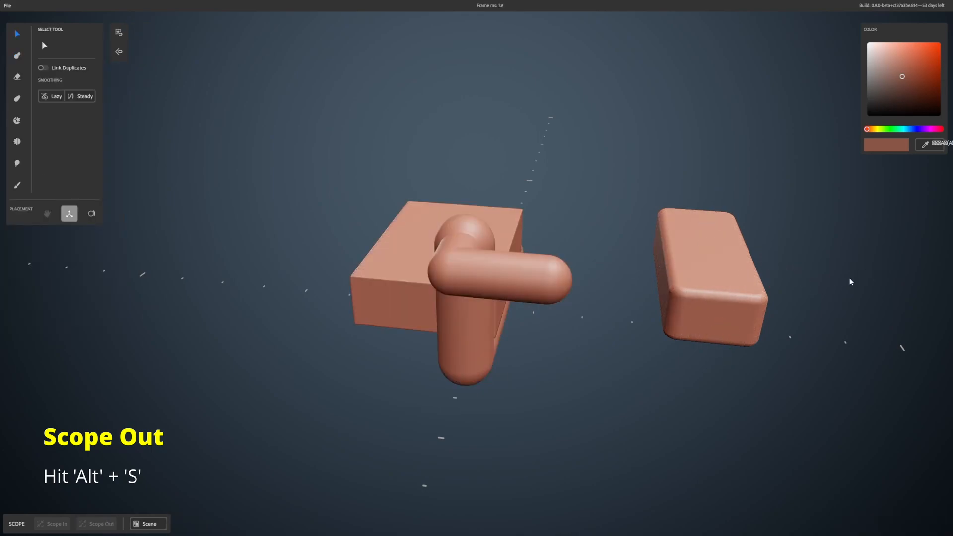
Select the tube object and the rounded box in turn to check that they are separate objects
{"action": "left_click", "coordinate": [392, 283]}
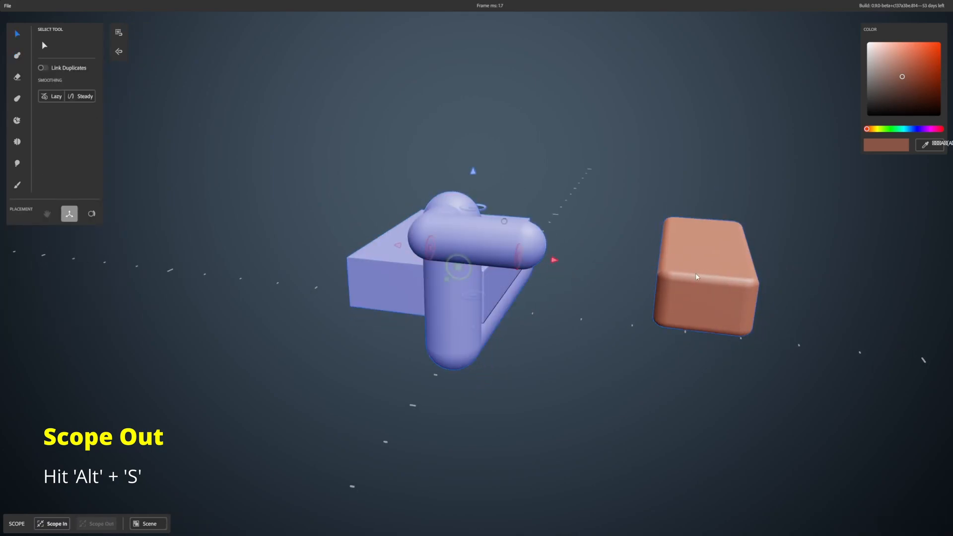
{"action": "left_click", "coordinate": [695, 276]}
{"action": "left_click", "coordinate": [434, 271]}
{"action": "left_click", "coordinate": [727, 256]}
{"action": "left_click", "coordinate": [477, 249]}
{"action": "left_click", "coordinate": [719, 265]}
{"action": "left_click_drag", "start_coordinate": [719, 265], "coordinate": [751, 206], "text": "alt"}
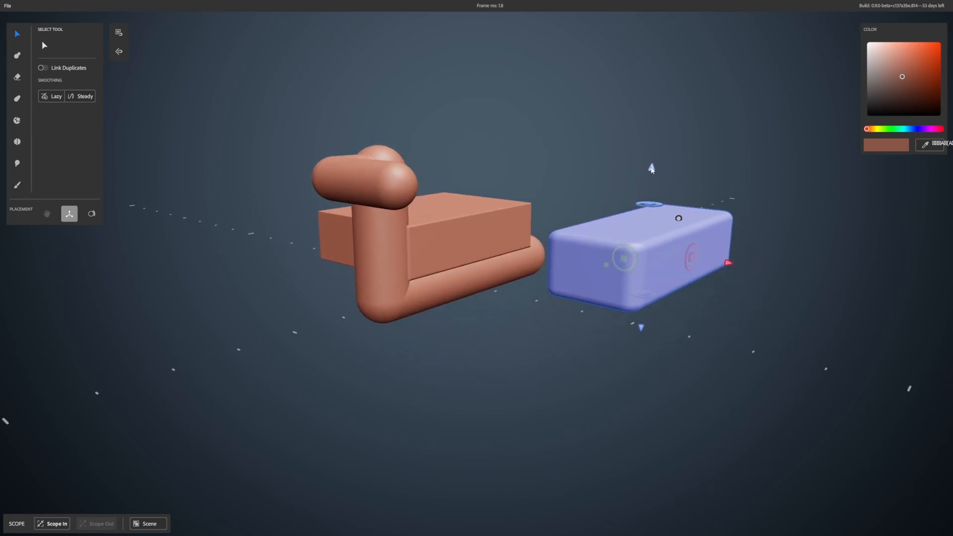
Move the rounded box slightly down and closer to the tube object
{"action": "left_click_drag", "start_coordinate": [651, 168], "coordinate": [652, 180]}
{"action": "left_click", "coordinate": [695, 153]}
{"action": "left_click_drag", "start_coordinate": [695, 153], "coordinate": [756, 205], "text": "alt"}
{"action": "middle_click_drag", "start_coordinate": [757, 205], "coordinate": [702, 196], "text": "alt"}
{"action": "left_click", "coordinate": [631, 252]}
{"action": "left_click_drag", "start_coordinate": [694, 272], "coordinate": [645, 263]}
Alternate the selection between the rounded box and the tube object again, then clear the selection
{"action": "left_click", "coordinate": [711, 247]}
{"action": "left_click", "coordinate": [403, 197]}
{"action": "left_click", "coordinate": [581, 228]}
{"action": "left_click", "coordinate": [412, 204]}
{"action": "left_click", "coordinate": [706, 164]}
{"action": "middle_click_drag", "start_coordinate": [673, 146], "coordinate": [713, 164], "text": "alt"}
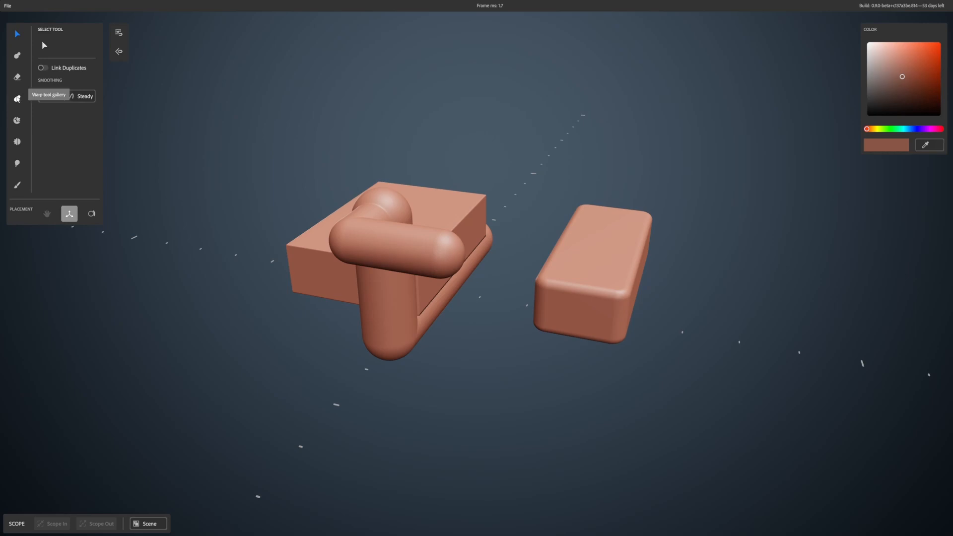
Bend the tube object and the rounded box together at scene level using the Warp tool at size 0.76
{"action": "left_click", "coordinate": [17, 99]}
{"action": "mouse_move", "coordinate": [74, 120]}
{"action": "left_mouse_down"}
{"action": "mouse_move", "coordinate": [105, 121]}
{"action": "mouse_move", "coordinate": [88, 120]}
{"action": "left_mouse_up"}
{"action": "left_click_drag", "start_coordinate": [541, 242], "coordinate": [459, 263], "text": "alt"}
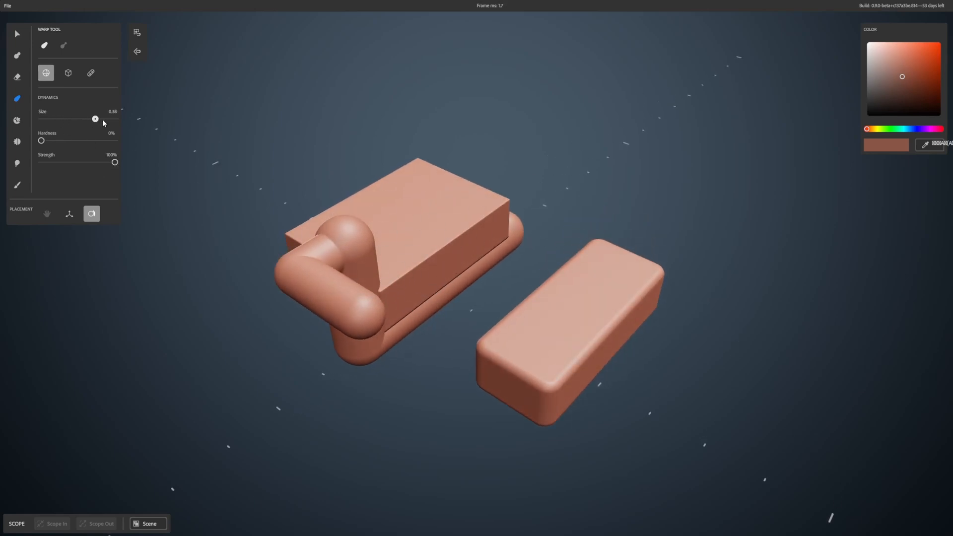
{"action": "left_click_drag", "start_coordinate": [790, 300], "coordinate": [497, 281], "text": "alt"}
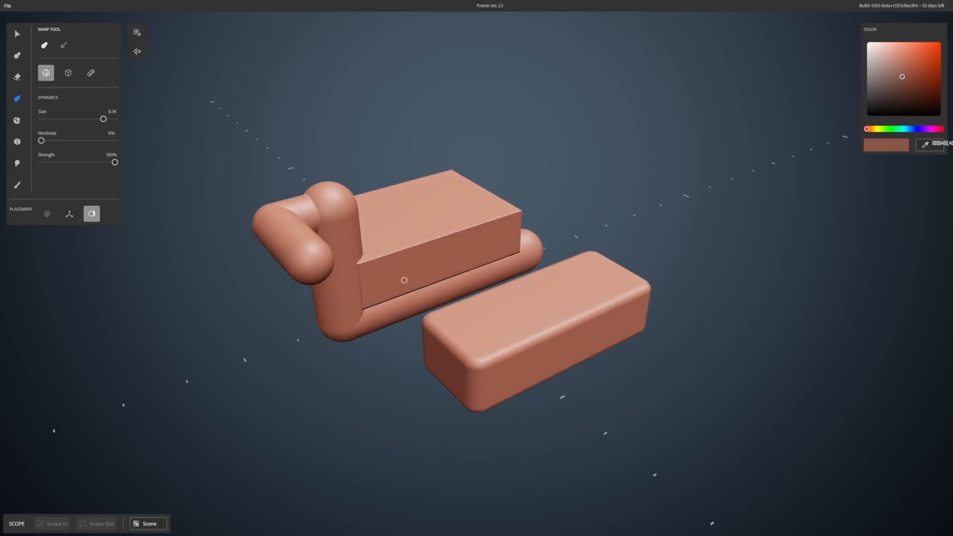
{"action": "mouse_move", "coordinate": [417, 279]}
{"action": "left_mouse_down"}
{"action": "mouse_move", "coordinate": [445, 241]}
{"action": "mouse_move", "coordinate": [434, 245]}
{"action": "mouse_move", "coordinate": [431, 257]}
{"action": "mouse_move", "coordinate": [515, 196]}
{"action": "mouse_move", "coordinate": [398, 181]}
{"action": "mouse_move", "coordinate": [319, 245]}
{"action": "left_mouse_up"}
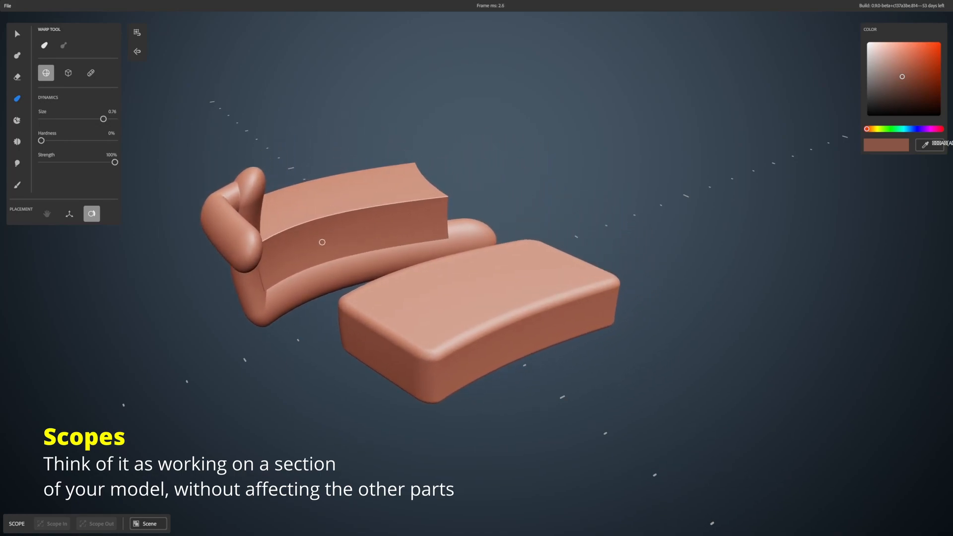
{"action": "left_click_drag", "start_coordinate": [382, 216], "coordinate": [610, 167], "text": "alt"}
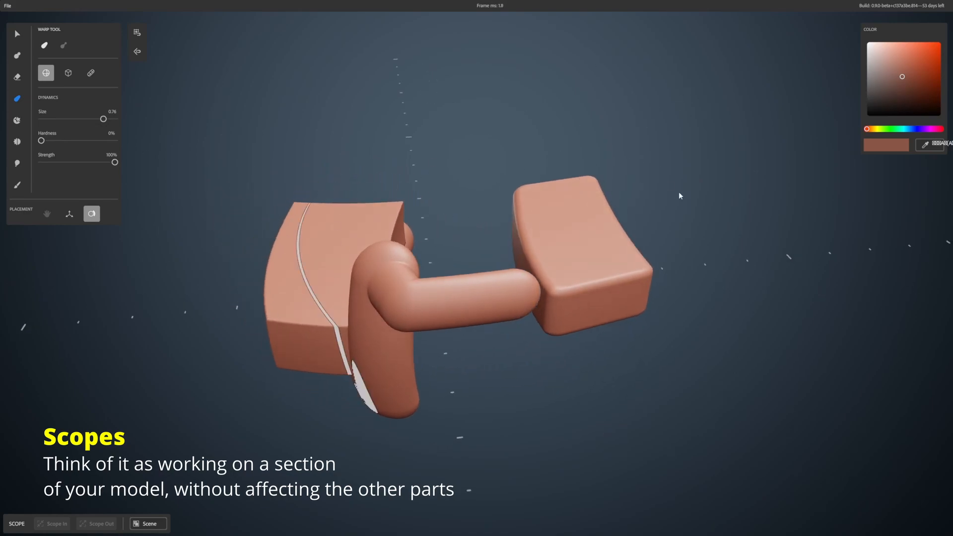
Warp the flat slab of the tube object once more at scene level, and undo all the scene-level warp strokes
{"action": "left_click_drag", "start_coordinate": [306, 209], "coordinate": [538, 212], "text": "alt"}
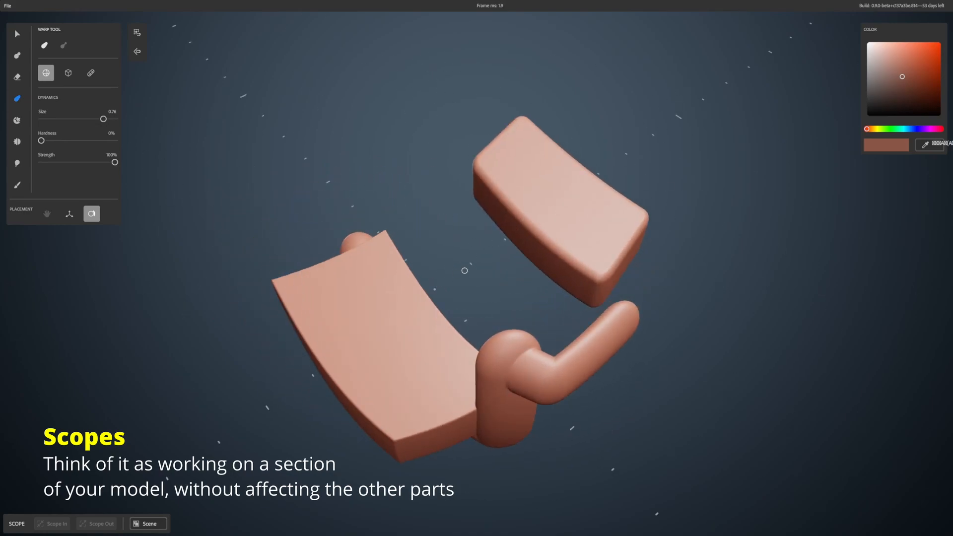
{"action": "mouse_move", "coordinate": [424, 279]}
{"action": "left_mouse_down"}
{"action": "mouse_move", "coordinate": [536, 208]}
{"action": "mouse_move", "coordinate": [336, 281]}
{"action": "mouse_move", "coordinate": [462, 258]}
{"action": "mouse_move", "coordinate": [585, 218]}
{"action": "mouse_move", "coordinate": [591, 176]}
{"action": "mouse_move", "coordinate": [408, 217]}
{"action": "left_mouse_up"}
{"action": "key", "text": "ctrl+z"}
{"action": "key", "text": "ctrl+z"}
{"action": "left_click_drag", "start_coordinate": [769, 316], "coordinate": [596, 288], "text": "alt"}
{"action": "key", "text": "ctrl+z"}
{"action": "key", "text": "ctrl+z"}
Scope into the rounded box's layer, try bending only that box with the Warp tool, and undo the bend
{"action": "double_click", "coordinate": [630, 261]}
{"action": "left_click_drag", "start_coordinate": [670, 201], "coordinate": [619, 268]}
{"action": "key", "text": "ctrl+z"}
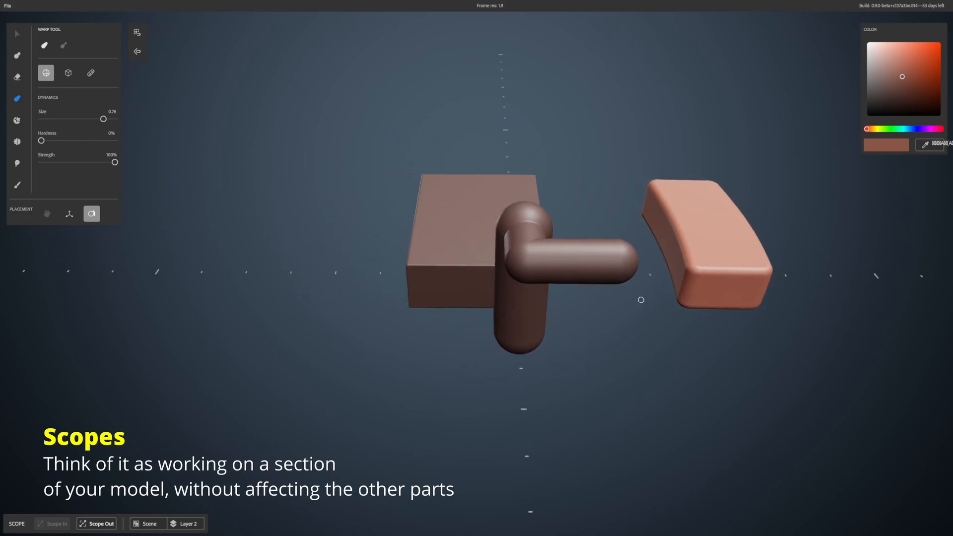
{"action": "middle_click_drag", "start_coordinate": [715, 277], "coordinate": [782, 275], "text": "alt"}
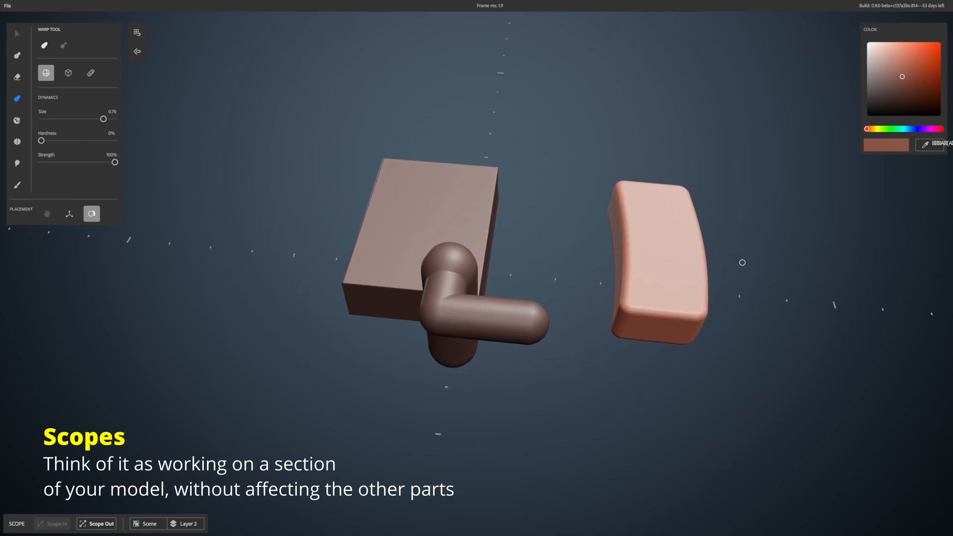
{"action": "left_click_drag", "start_coordinate": [644, 320], "coordinate": [645, 271], "text": "alt"}
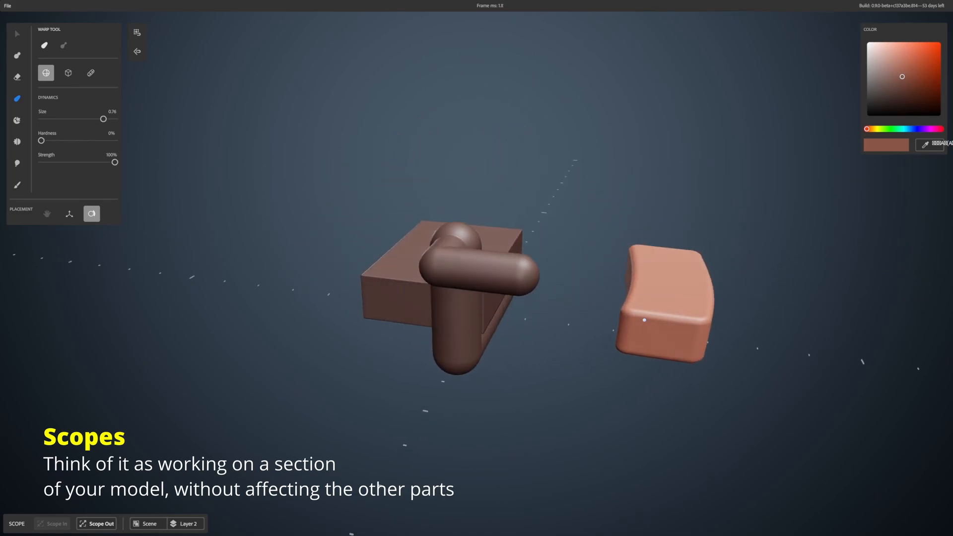
{"action": "mouse_move", "coordinate": [762, 312]}
{"action": "left_mouse_down", "text": "alt"}
{"action": "mouse_move", "coordinate": [715, 328]}
{"action": "mouse_move", "coordinate": [761, 304]}
{"action": "left_mouse_up", "text": "alt"}
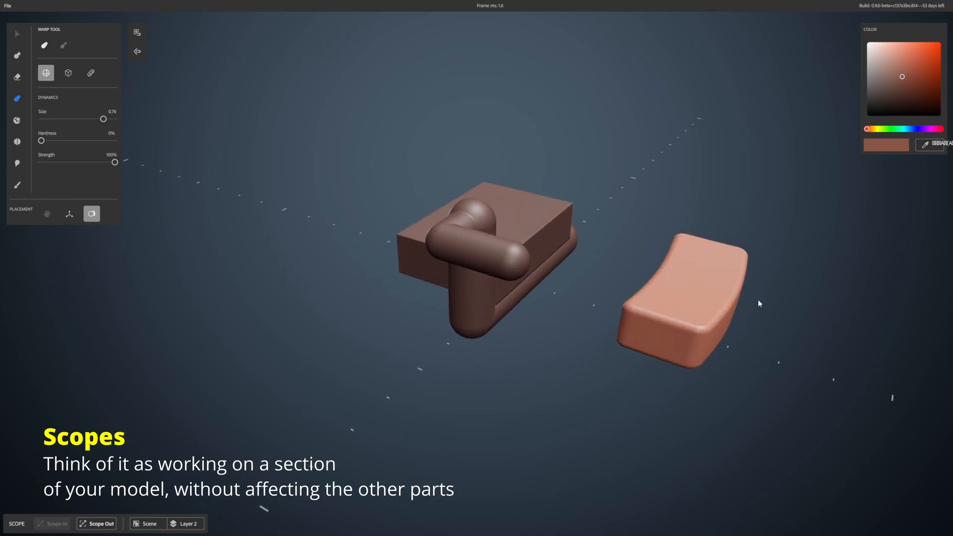
{"action": "key", "text": "ctrl+z"}
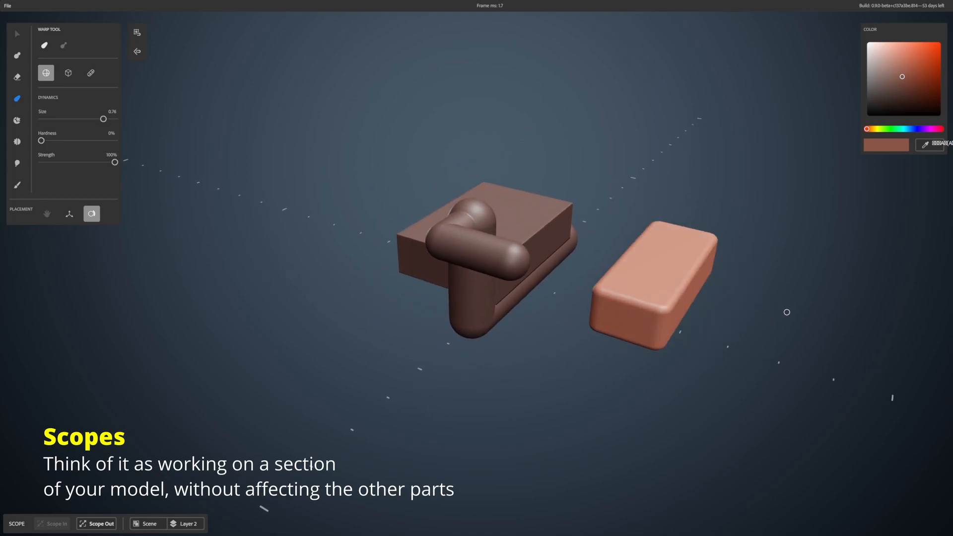
Switch the scope to the tube object's layer, try warping only that object, and undo the warp
{"action": "key", "text": "d"}
{"action": "left_click_drag", "start_coordinate": [559, 229], "coordinate": [261, 242], "text": "alt"}
{"action": "key", "text": "d"}
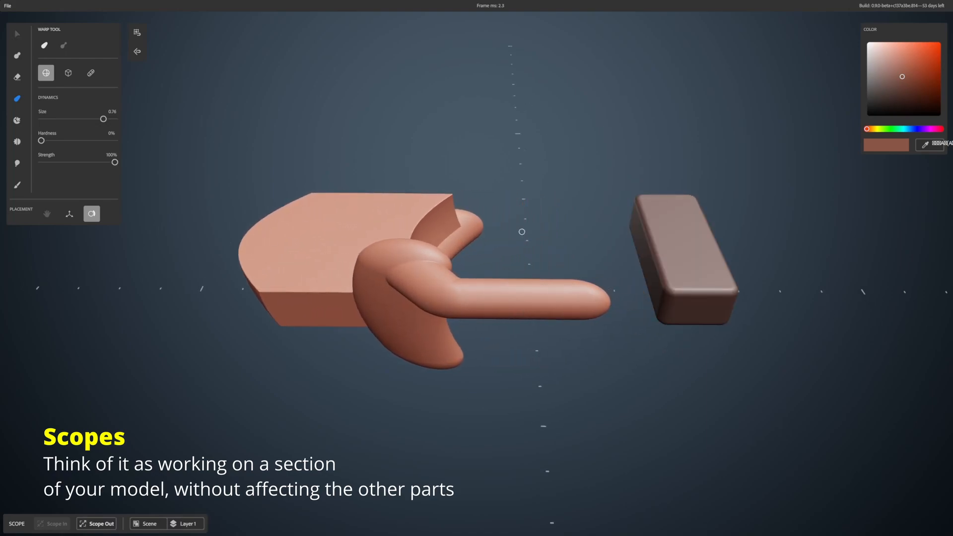
{"action": "left_click_drag", "start_coordinate": [632, 210], "coordinate": [579, 212], "text": "alt"}
{"action": "left_click_drag", "start_coordinate": [681, 221], "coordinate": [682, 222], "text": "alt"}
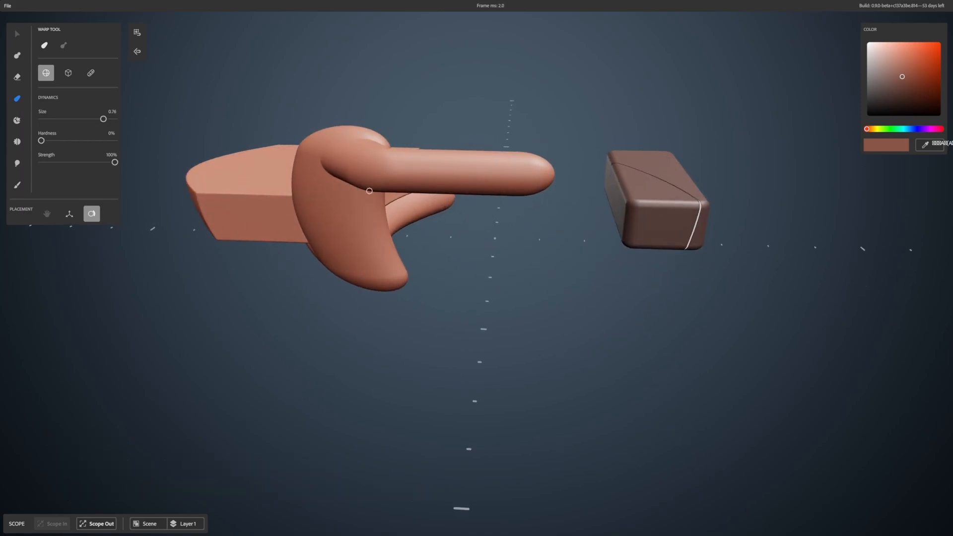
{"action": "key", "text": "ctrl+z"}
Scope out of the tube object's layer to scene level
{"action": "left_click_drag", "start_coordinate": [667, 166], "coordinate": [672, 139], "text": "alt"}
{"action": "middle_click_drag", "start_coordinate": [705, 88], "coordinate": [612, 233], "text": "alt"}
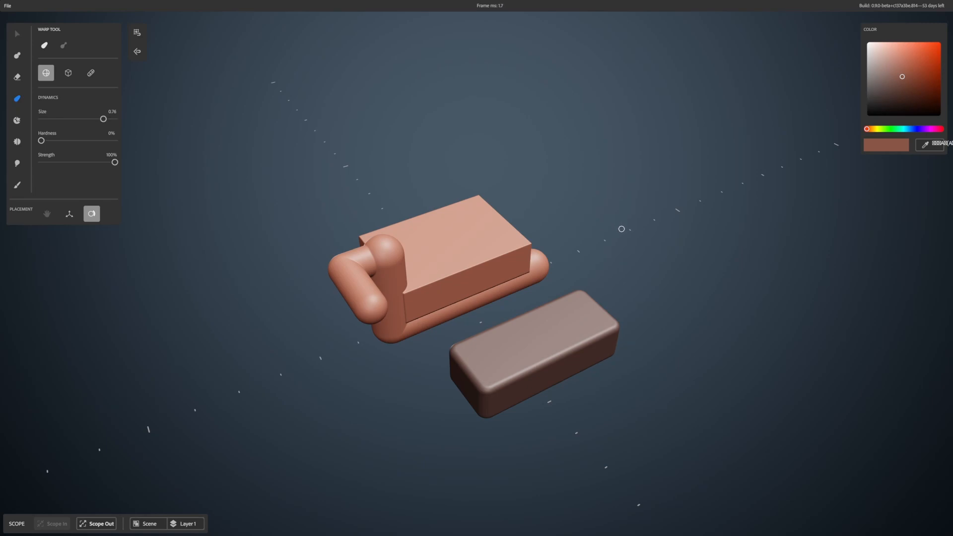
{"action": "middle_click_drag", "start_coordinate": [612, 234], "coordinate": [659, 206], "text": "alt"}
{"action": "key", "text": "d"}
{"action": "left_click_drag", "start_coordinate": [556, 368], "coordinate": [738, 263], "text": "alt"}
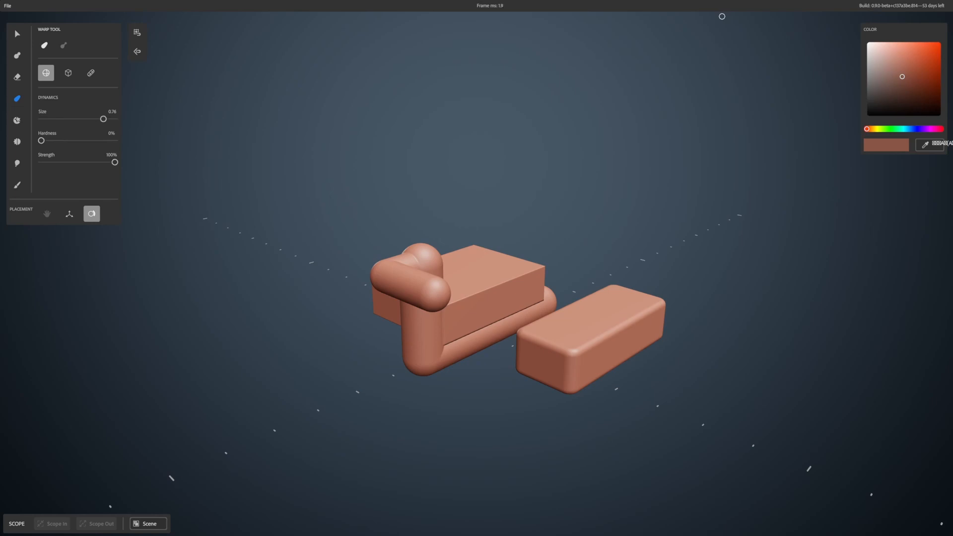
{"action": "left_click_drag", "start_coordinate": [623, 220], "coordinate": [624, 219], "text": "alt"}
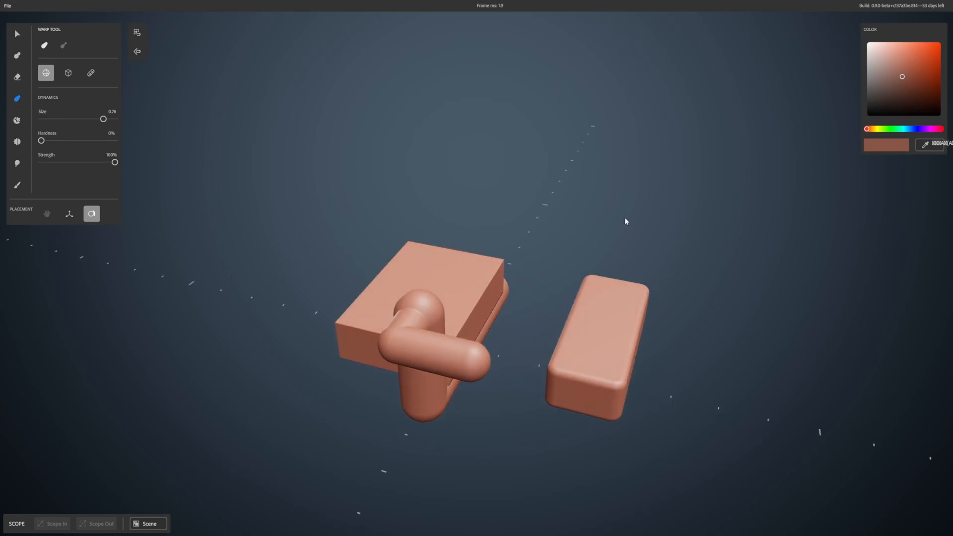
{"action": "middle_click_drag", "start_coordinate": [615, 218], "coordinate": [658, 168], "text": "alt"}
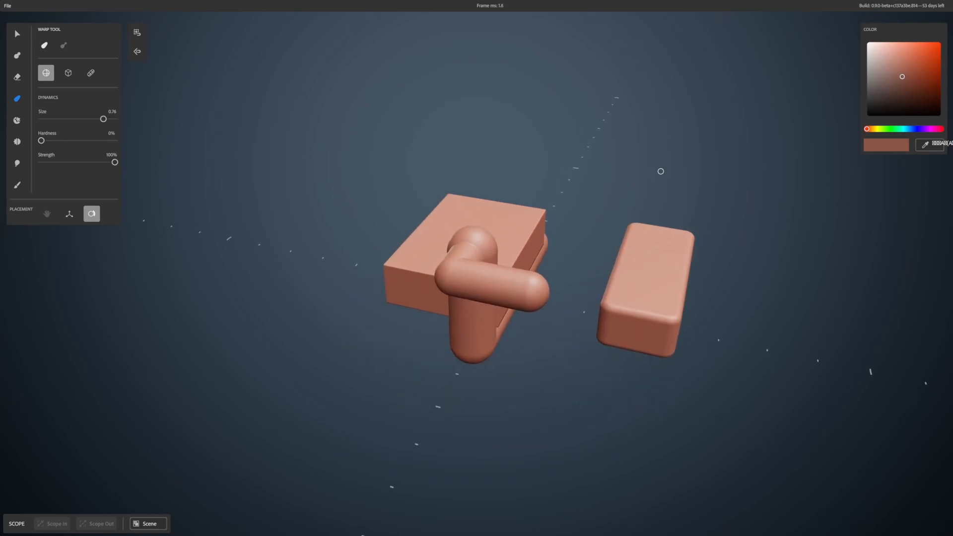